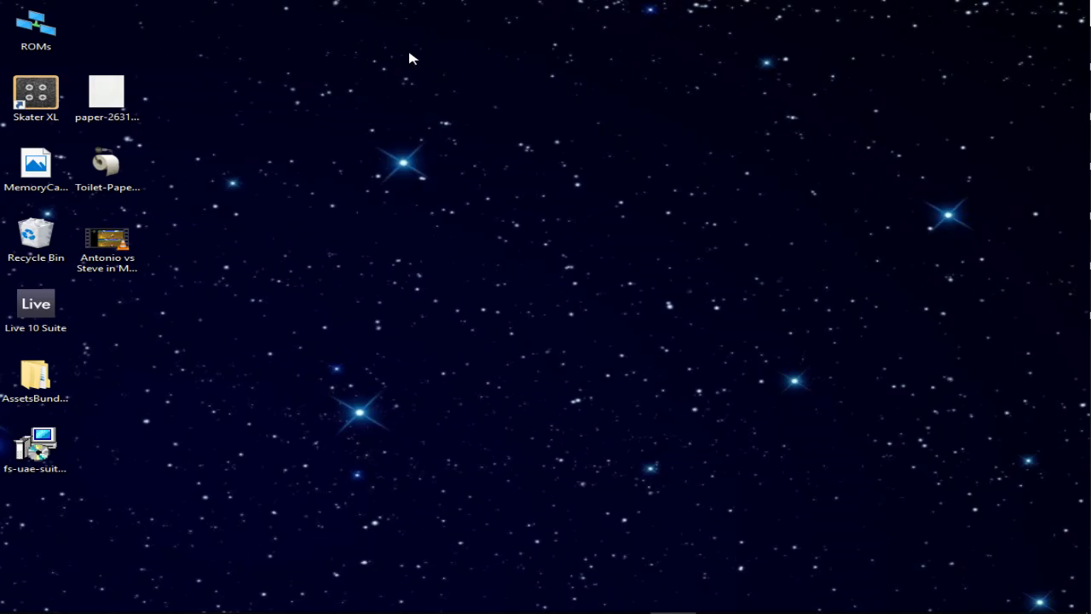
Launch MedGuiR from the MedGui Reborn folder inside ROMs > Mednafen > MedGui Reborn v0.098 full.
{"action": "double_click", "coordinate": [13, 37]}
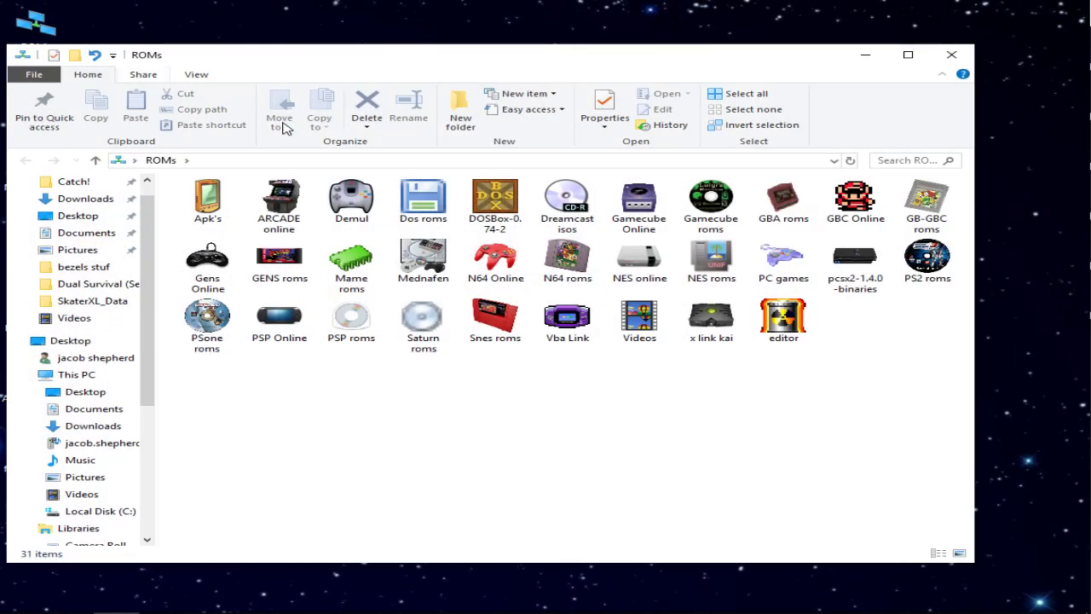
{"action": "left_click", "coordinate": [418, 263]}
{"action": "double_click", "coordinate": [418, 263]}
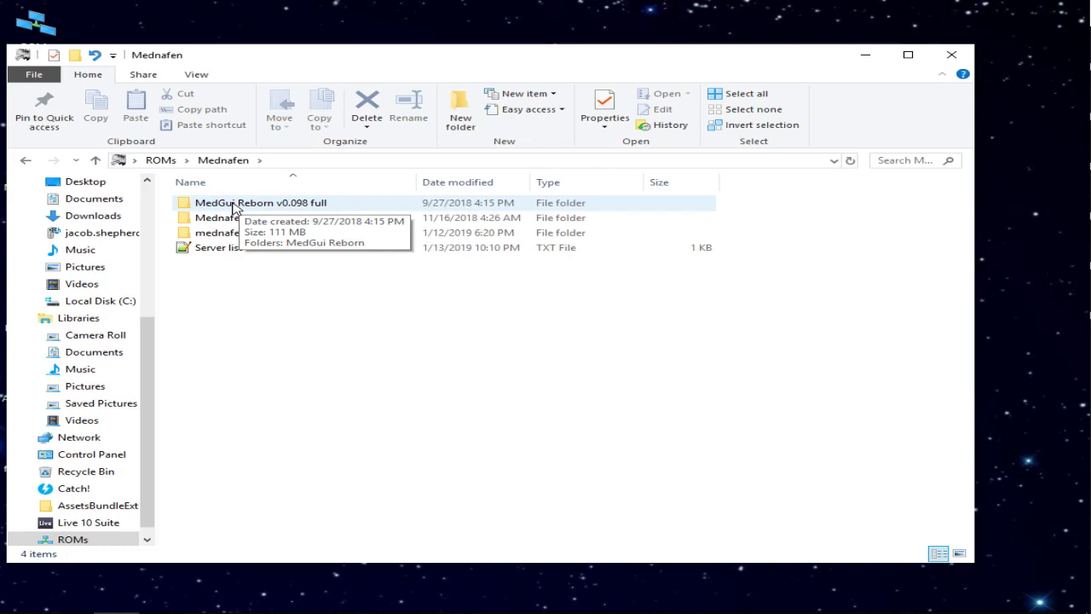
{"action": "double_click", "coordinate": [233, 206]}
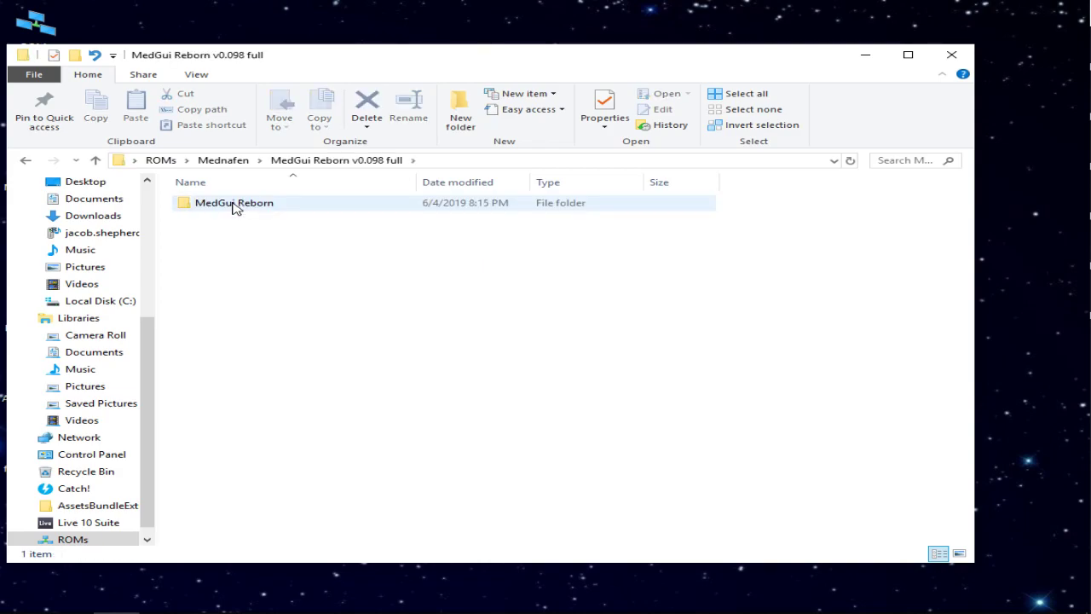
{"action": "double_click", "coordinate": [235, 206]}
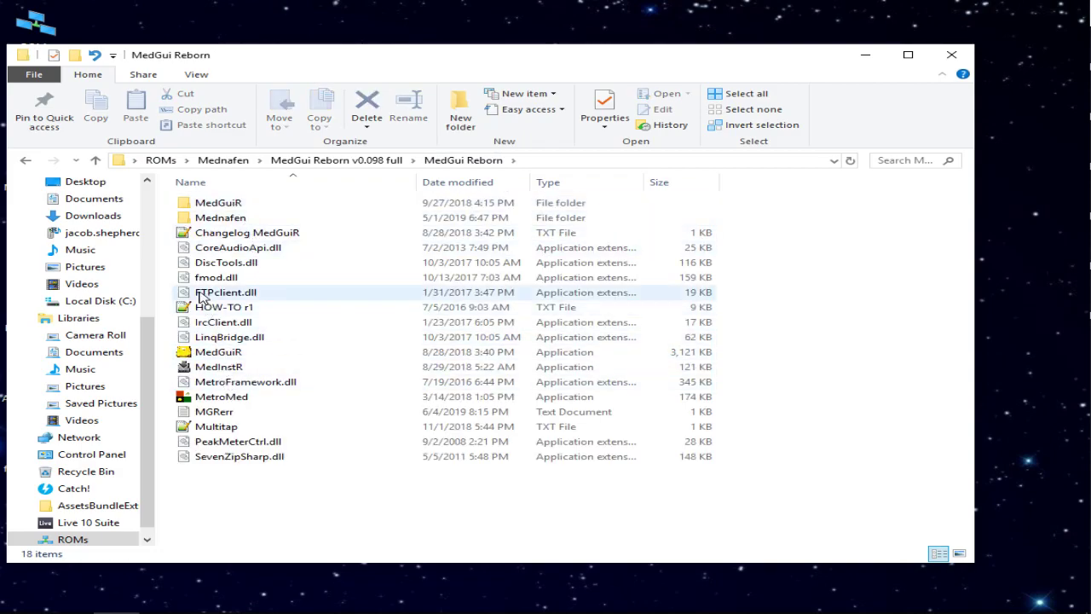
{"action": "double_click", "coordinate": [211, 356]}
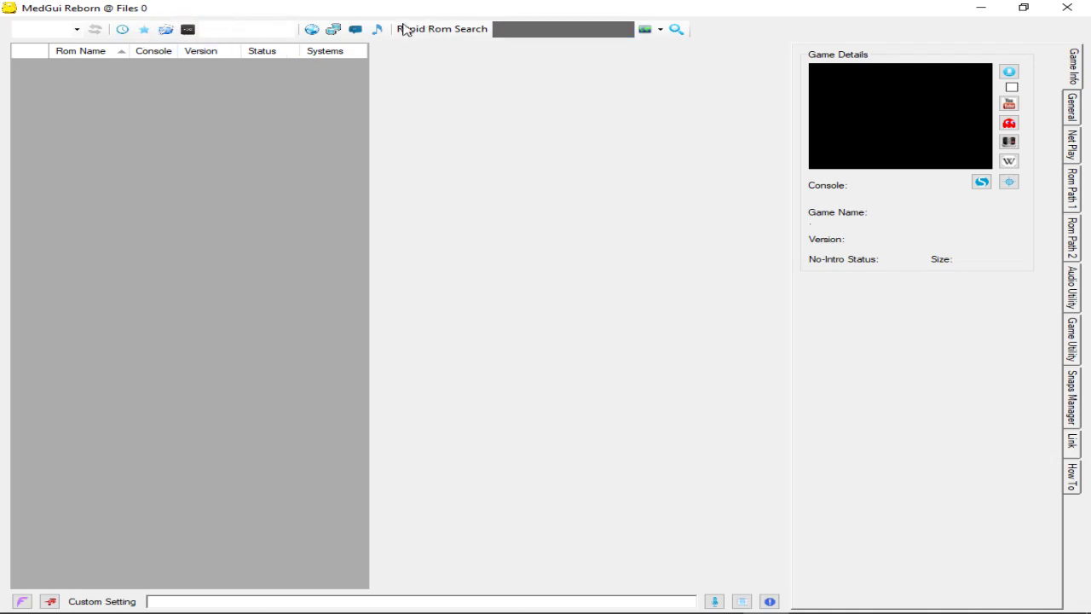
Minimize the file explorer window and show MedGui Reborn maximized.
{"action": "left_click", "coordinate": [1023, 11]}
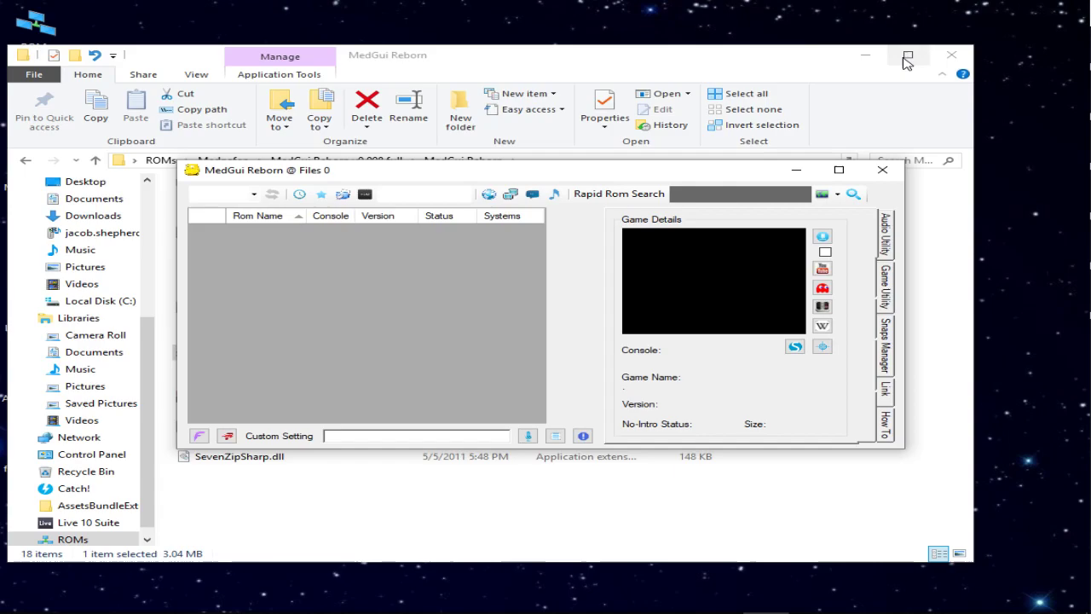
{"action": "left_click", "coordinate": [864, 54]}
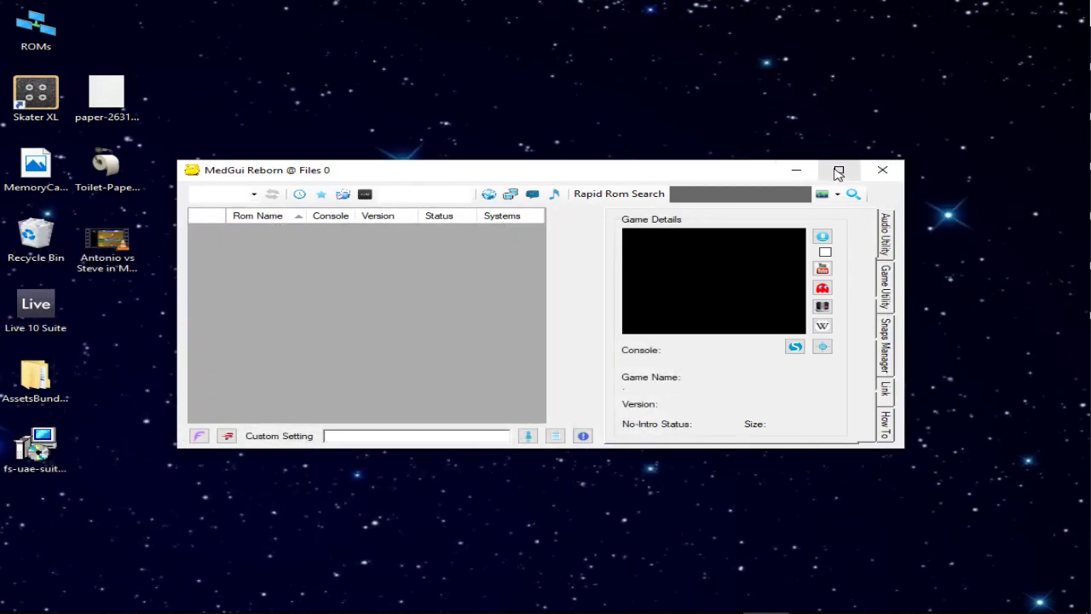
{"action": "left_click", "coordinate": [839, 170]}
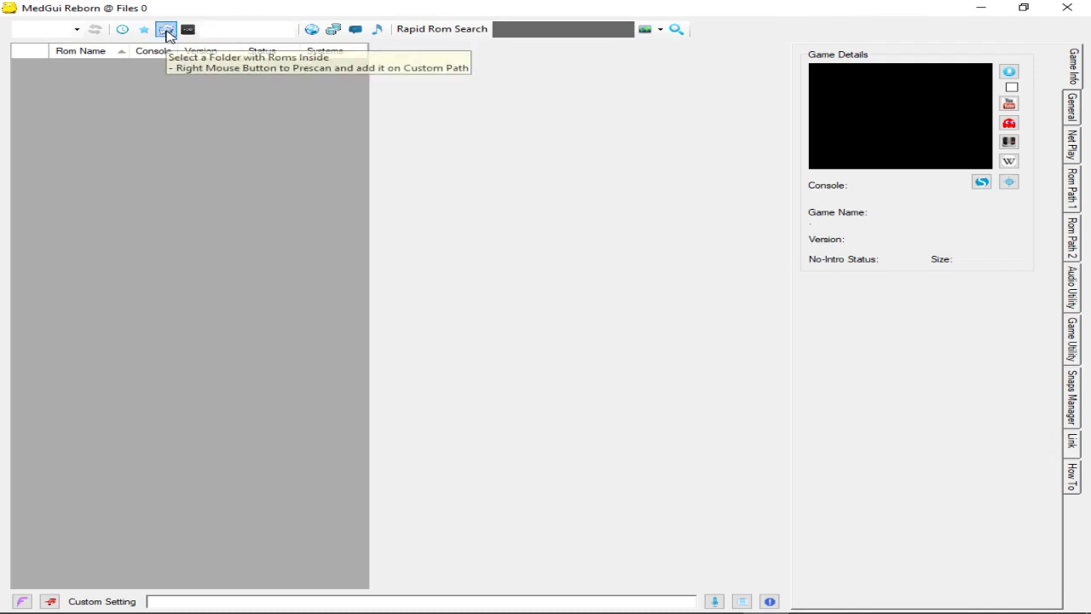
Load the WWF SmackDown! 2 - Know Your Role folder from ROMs > PSone roms as the folder with ROMs inside.
{"action": "left_click", "coordinate": [166, 29]}
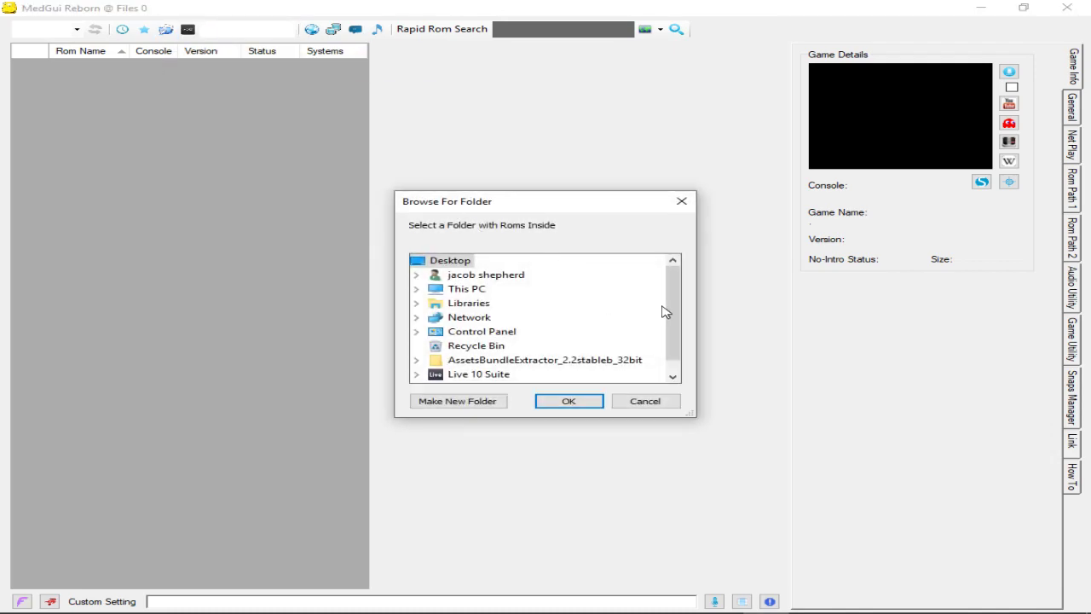
{"action": "left_click_drag", "start_coordinate": [670, 293], "coordinate": [670, 306]}
{"action": "left_click", "coordinate": [439, 377]}
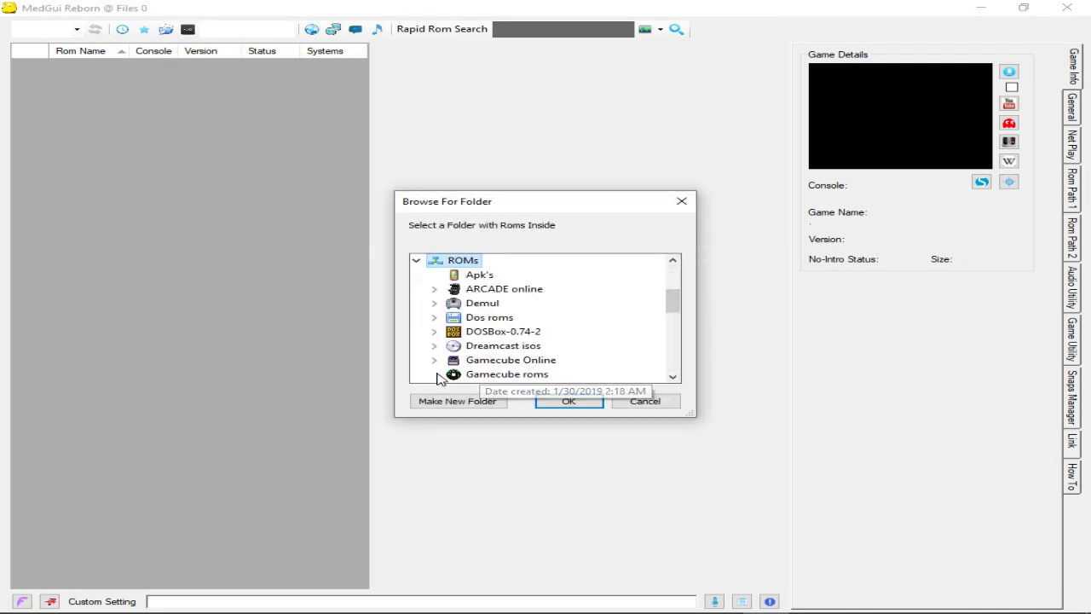
{"action": "mouse_move", "coordinate": [674, 305]}
{"action": "left_mouse_down"}
{"action": "mouse_move", "coordinate": [675, 321]}
{"action": "mouse_move", "coordinate": [674, 310]}
{"action": "left_mouse_up"}
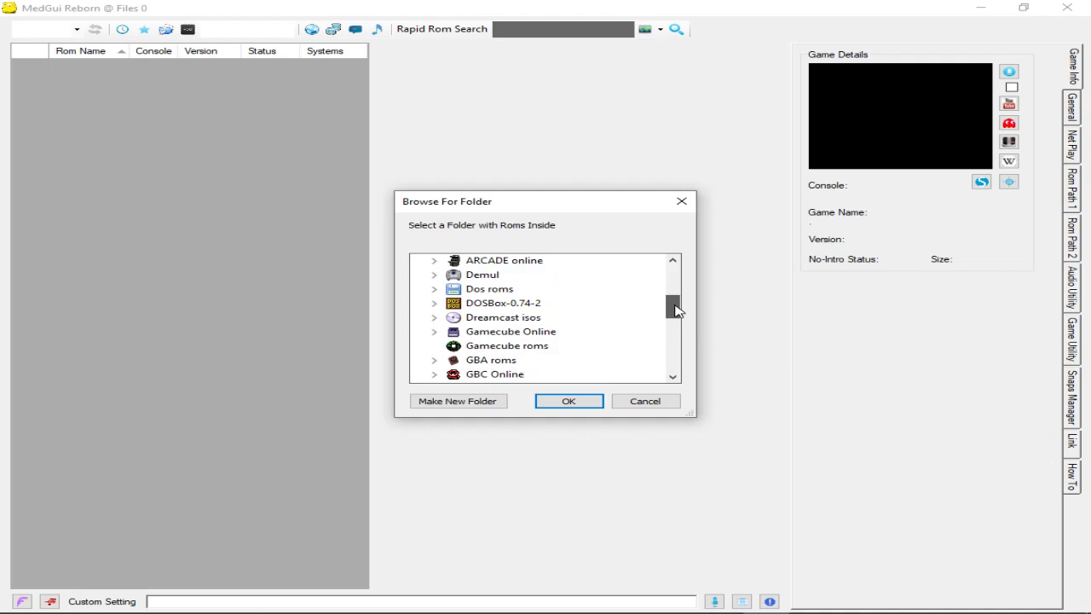
{"action": "left_click_drag", "start_coordinate": [675, 311], "coordinate": [676, 344]}
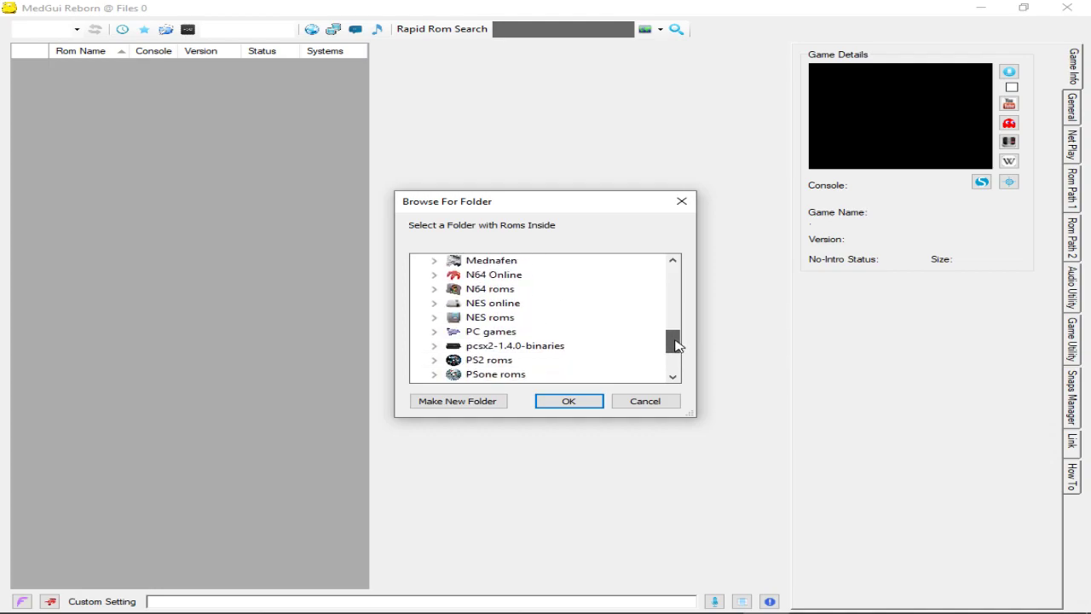
{"action": "double_click", "coordinate": [495, 376]}
{"action": "left_click_drag", "start_coordinate": [672, 304], "coordinate": [670, 350]}
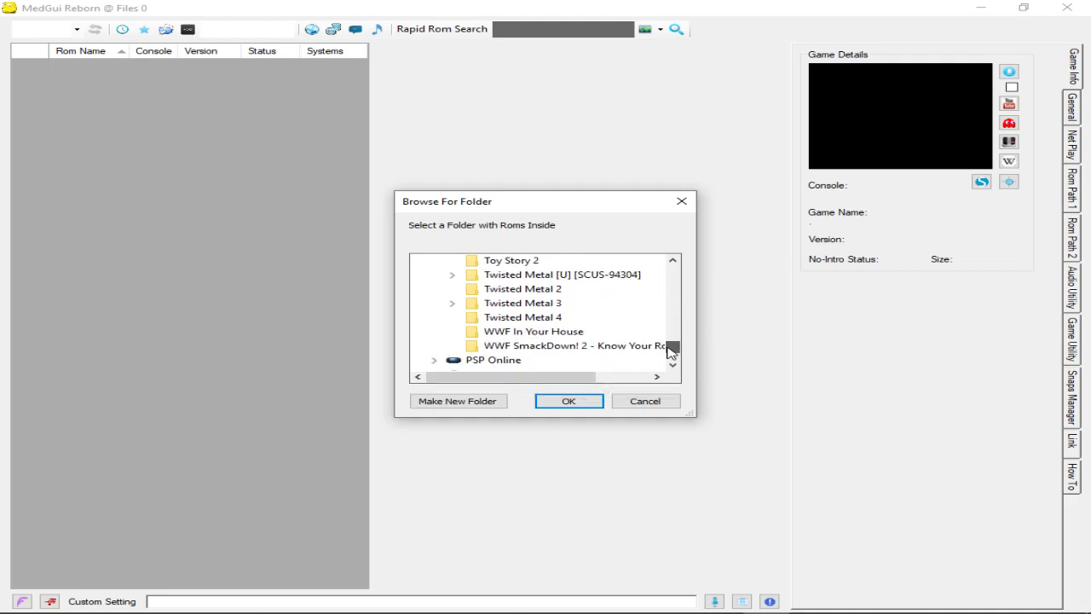
{"action": "left_click", "coordinate": [518, 347]}
{"action": "left_click", "coordinate": [565, 400]}
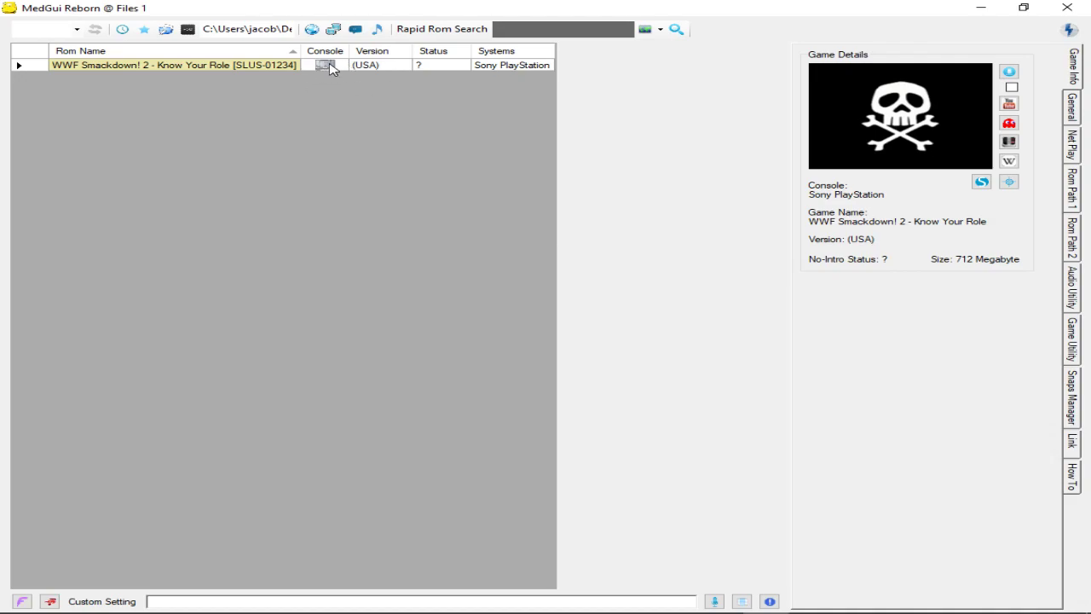
Open the advanced settings for WWF Smackdown! 2 and show its Net-Play options.
{"action": "left_click", "coordinate": [317, 67]}
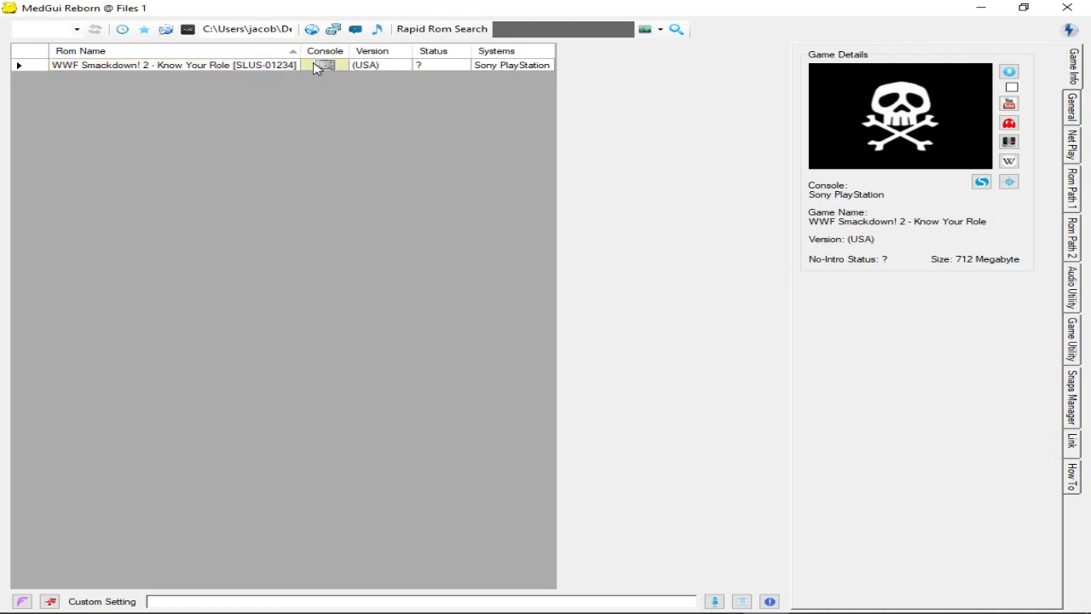
{"action": "right_click", "coordinate": [317, 68]}
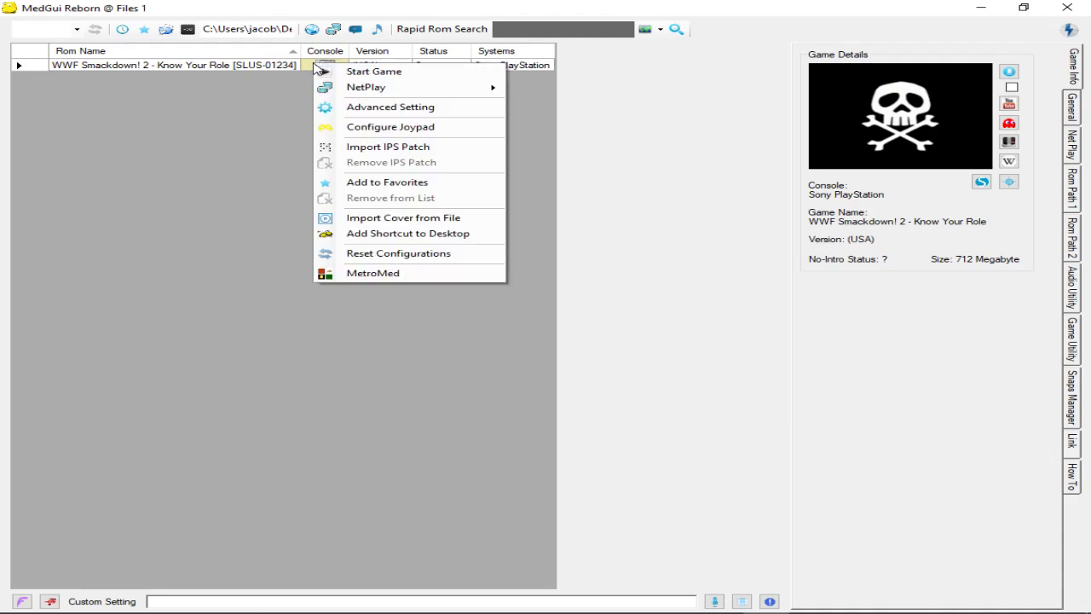
{"action": "left_click", "coordinate": [361, 111]}
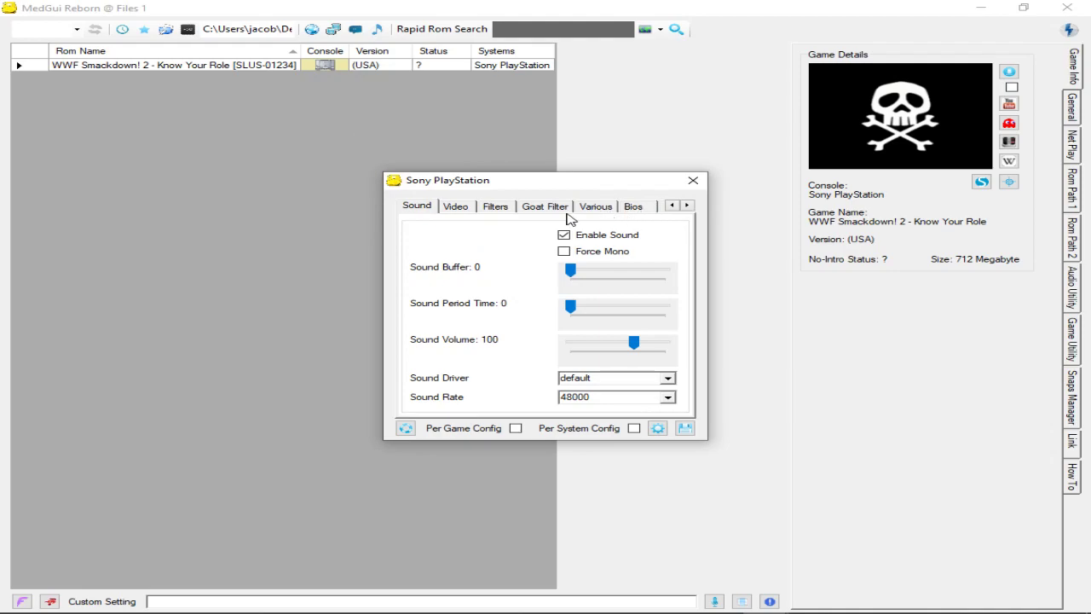
{"action": "left_click", "coordinate": [687, 206]}
{"action": "left_click", "coordinate": [686, 206]}
{"action": "left_click", "coordinate": [686, 205]}
{"action": "left_click", "coordinate": [687, 205]}
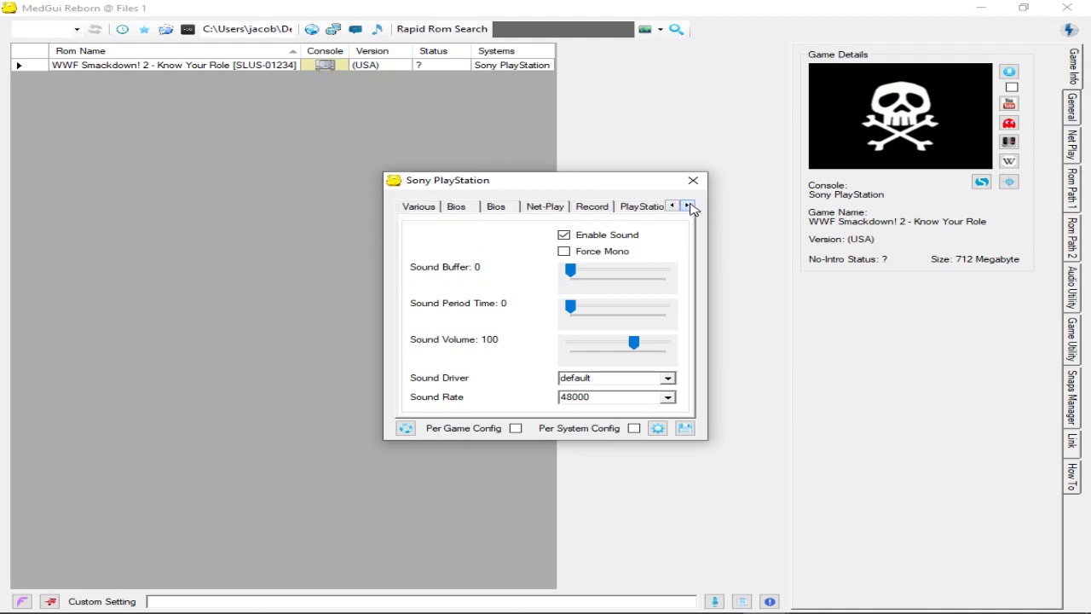
{"action": "left_click", "coordinate": [550, 209]}
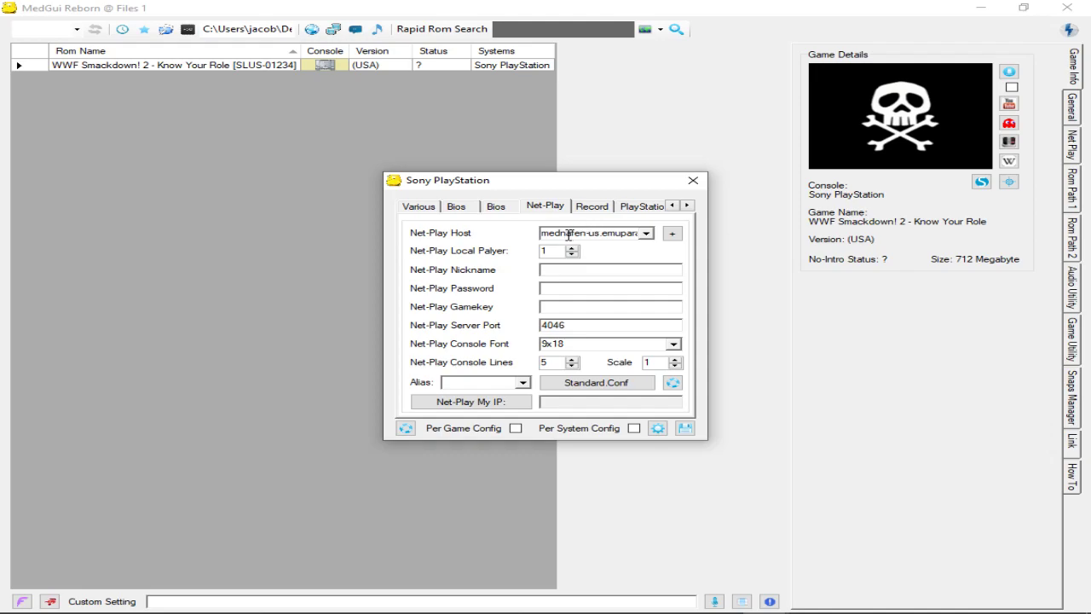
Examine the PlayStation input settings, including multitap on PSX port 1 and the input device choices for port 1.
{"action": "mouse_move", "coordinate": [878, 601]}
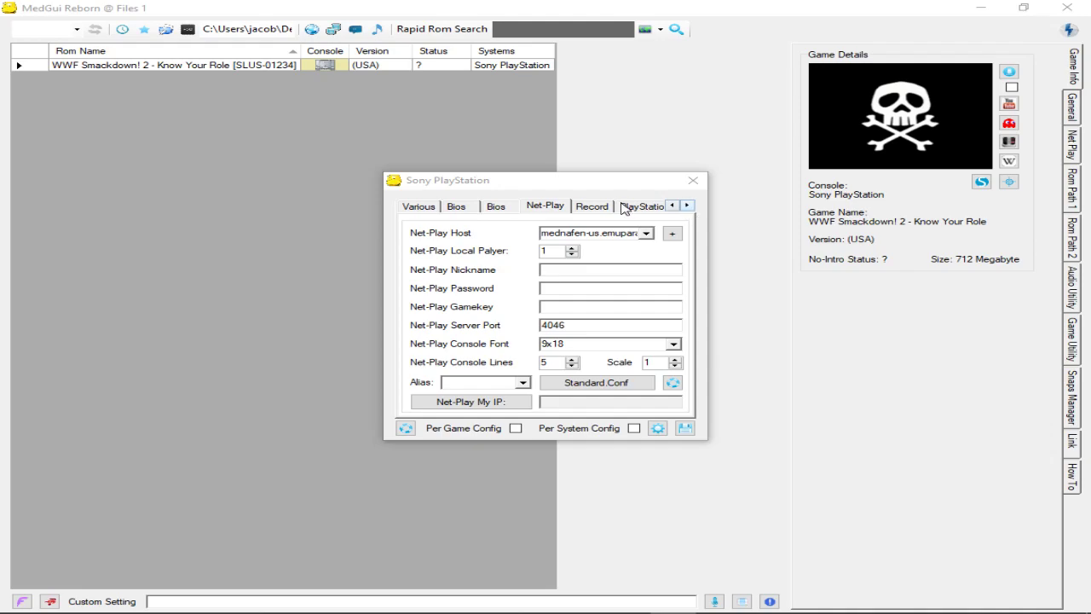
{"action": "left_click", "coordinate": [688, 207]}
{"action": "left_click", "coordinate": [687, 208]}
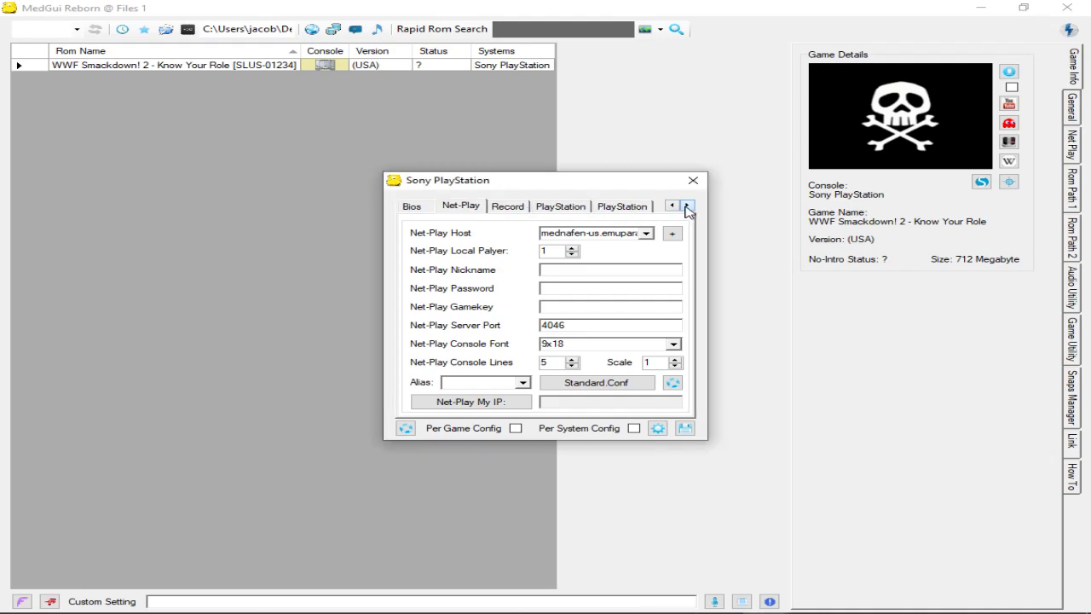
{"action": "left_click", "coordinate": [633, 209]}
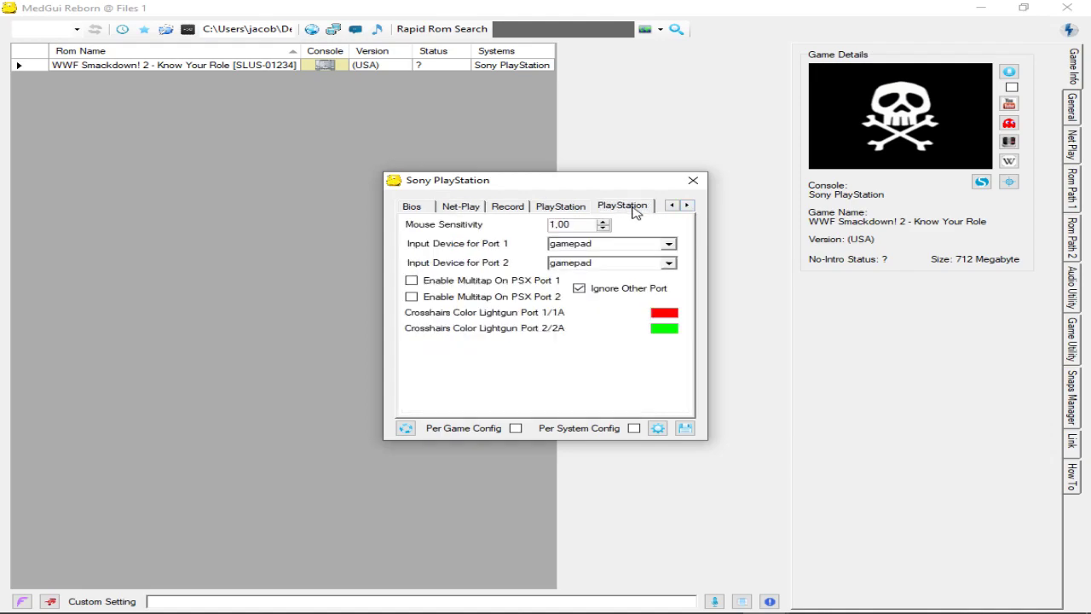
{"action": "left_click", "coordinate": [412, 282]}
{"action": "left_click", "coordinate": [412, 281]}
{"action": "left_click", "coordinate": [668, 247]}
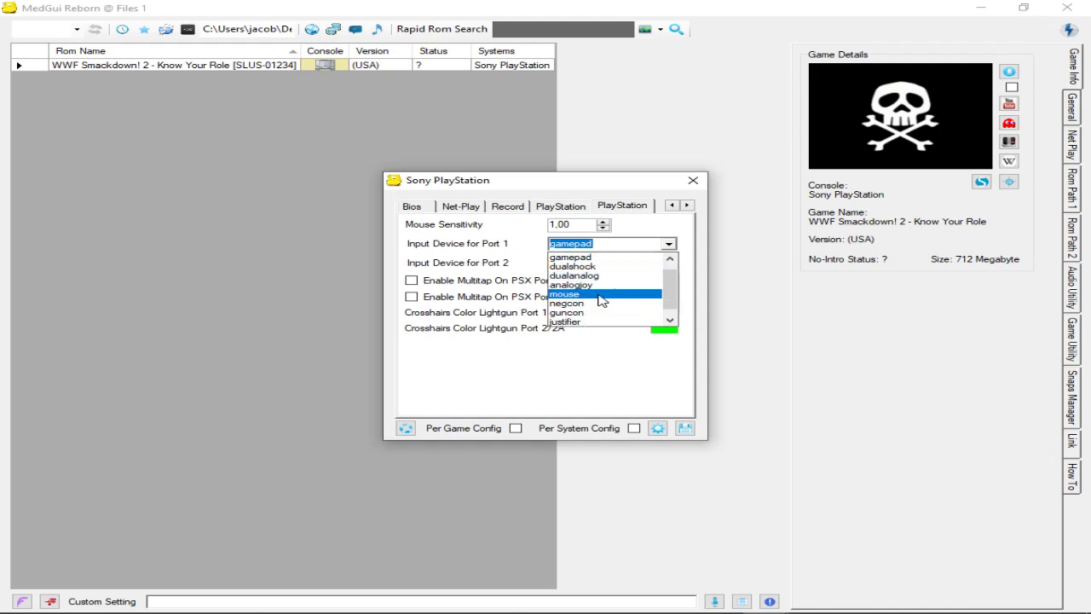
{"action": "left_click", "coordinate": [670, 243]}
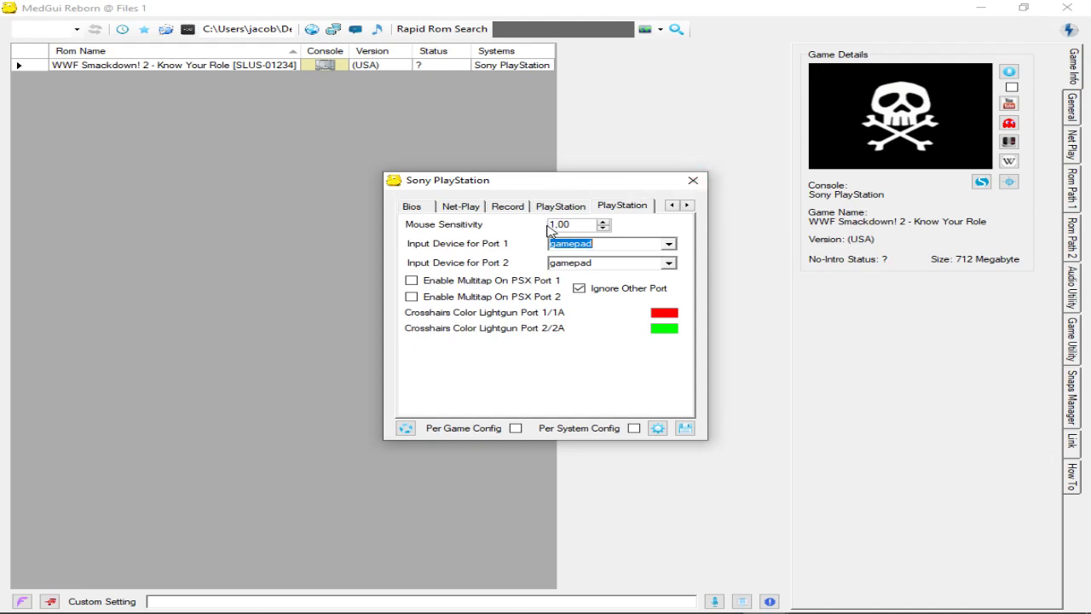
Close the advanced settings saving the Sony PlayStation configuration, and start WWF Smackdown! 2 - Know Your Role.
{"action": "left_click", "coordinate": [694, 183]}
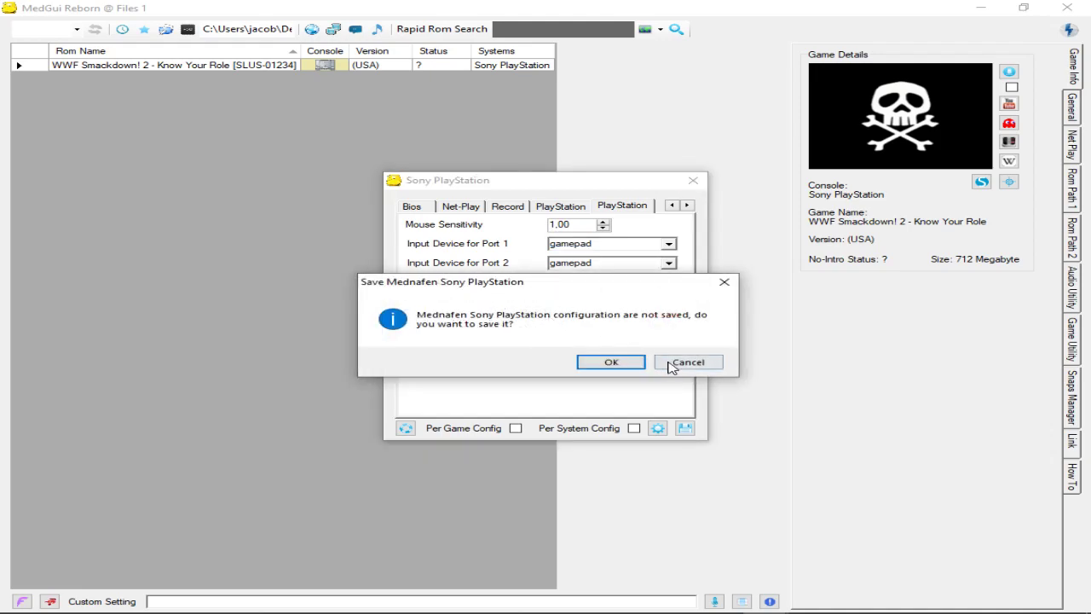
{"action": "left_click", "coordinate": [628, 365]}
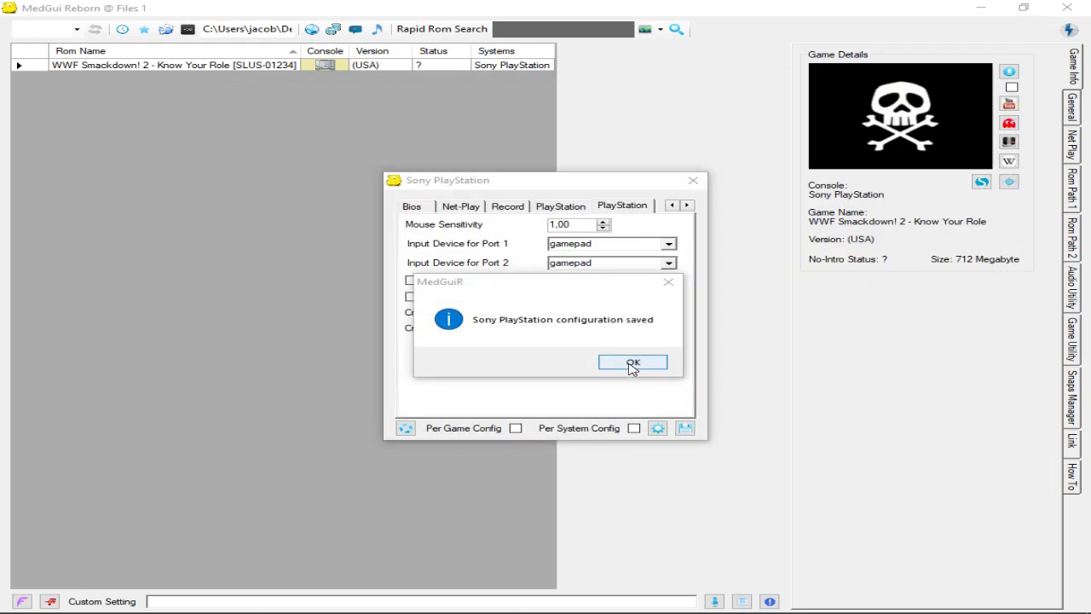
{"action": "left_click", "coordinate": [632, 364]}
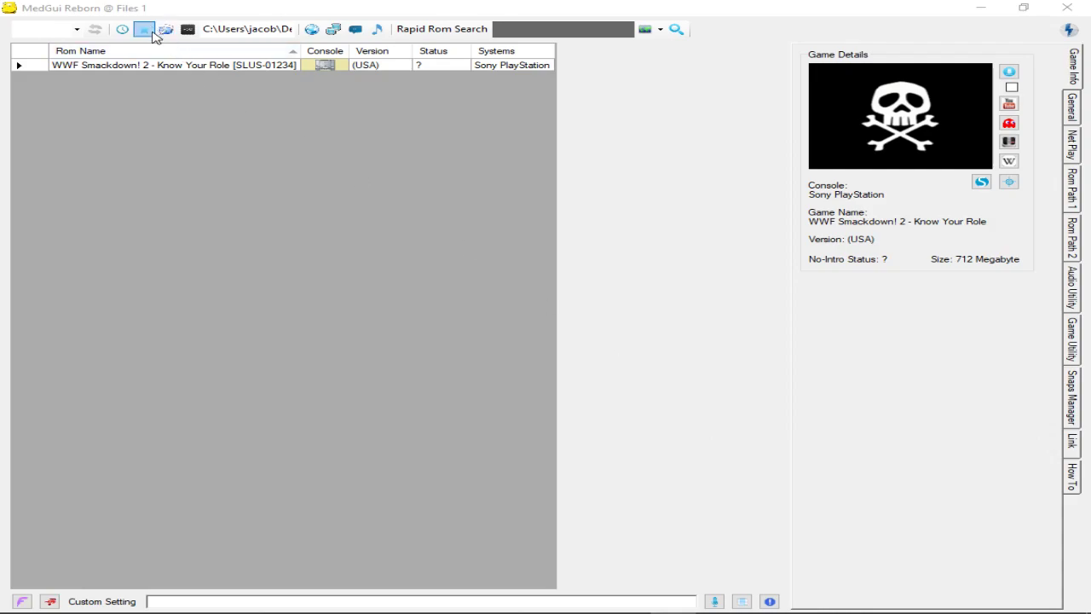
{"action": "left_click", "coordinate": [201, 67]}
{"action": "double_click", "coordinate": [201, 68]}
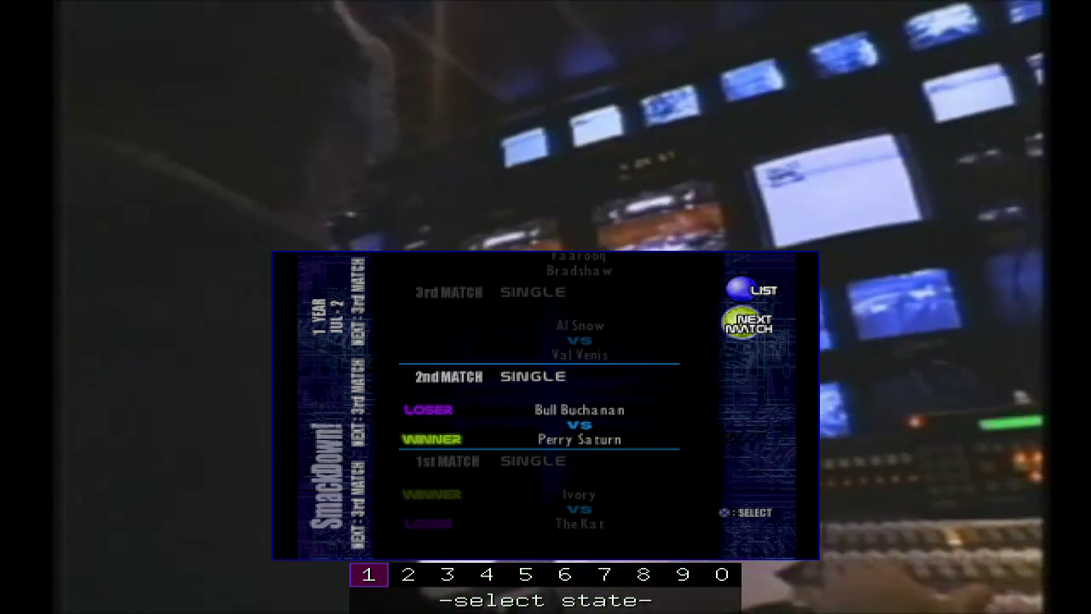
Load the game's save state from slot 1 and run /connect in the net-play console.
{"action": "key", "text": "F7"}
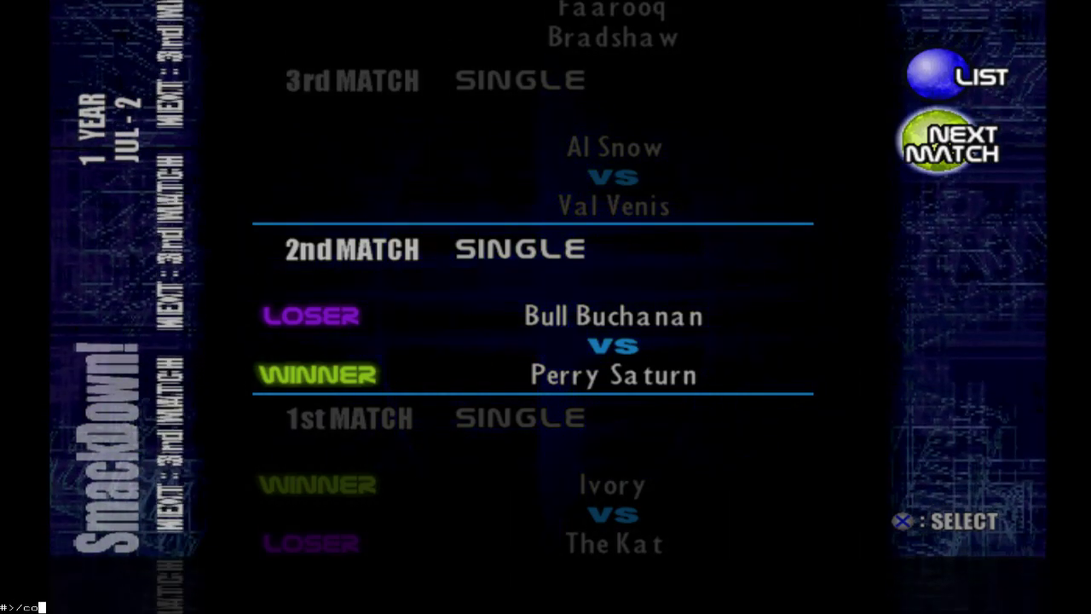
{"action": "type", "text": "nnect"}
{"action": "key", "text": "Return"}
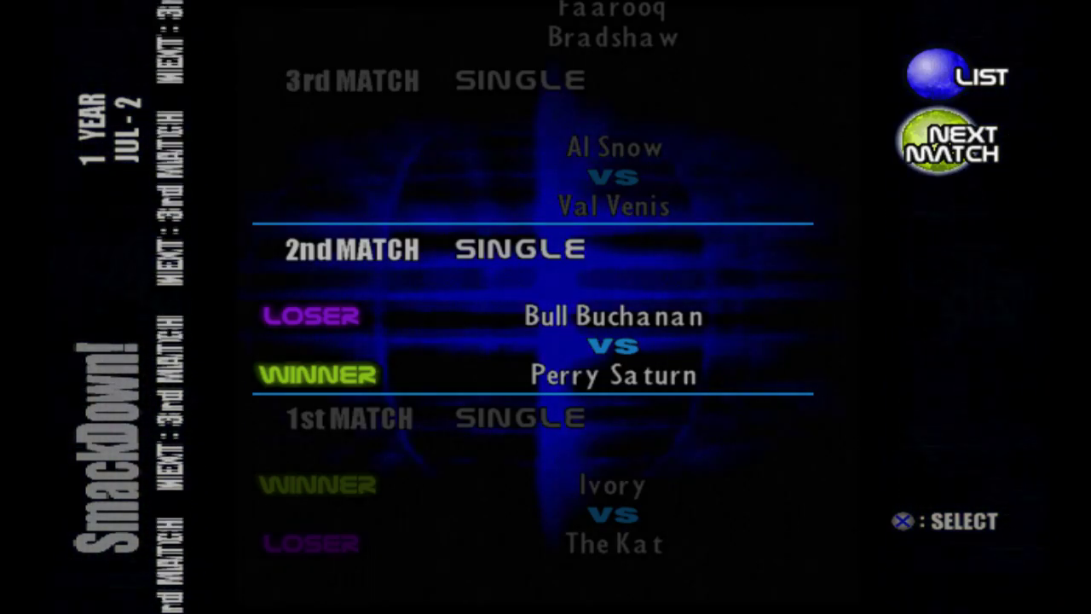
Look through the save state slots up to 4, reselect slot 1 and load its state.
{"action": "key", "text": "F3"}
{"action": "key", "text": "Right"}
{"action": "key", "text": "Right"}
{"action": "key", "text": "Right"}
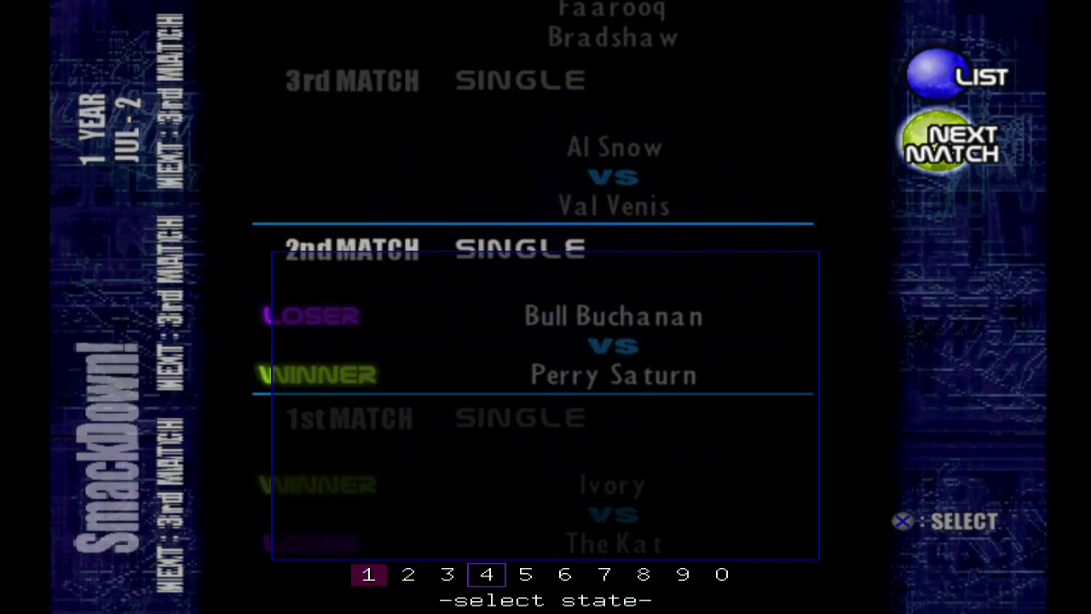
{"action": "key", "text": "Left"}
{"action": "key", "text": "Left"}
{"action": "key", "text": "Left"}
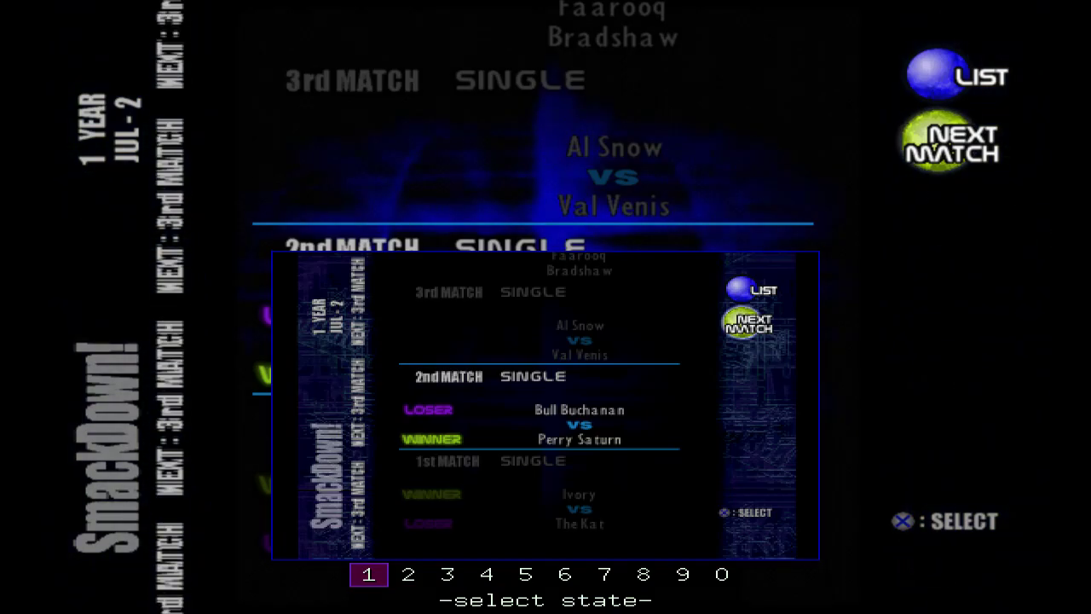
{"action": "key", "text": "Return"}
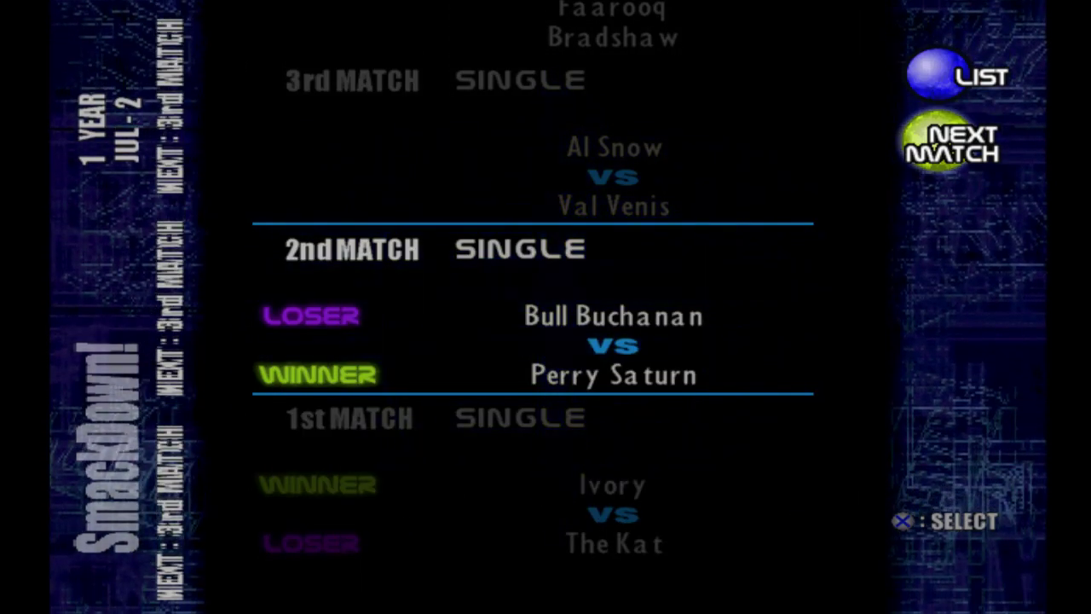
{"action": "key", "text": "F3"}
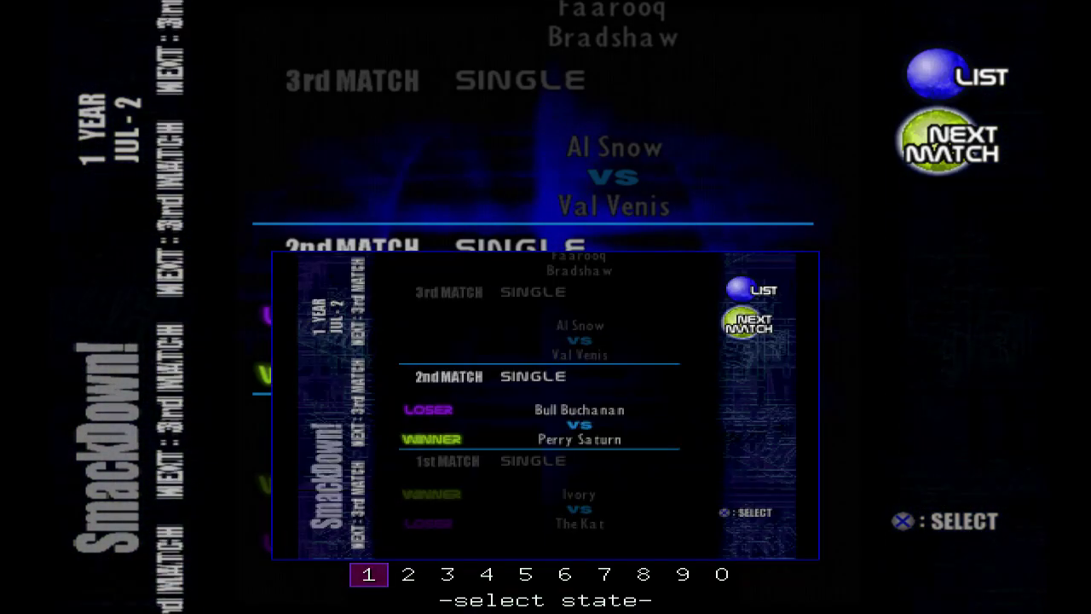
{"action": "key", "text": "Return"}
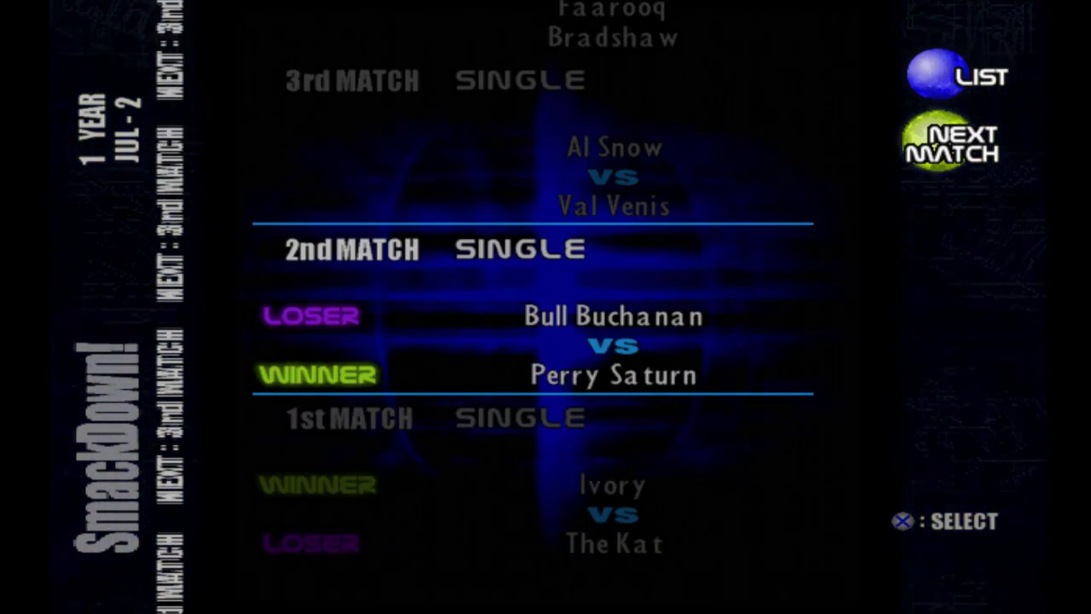
{"action": "key", "text": "F7"}
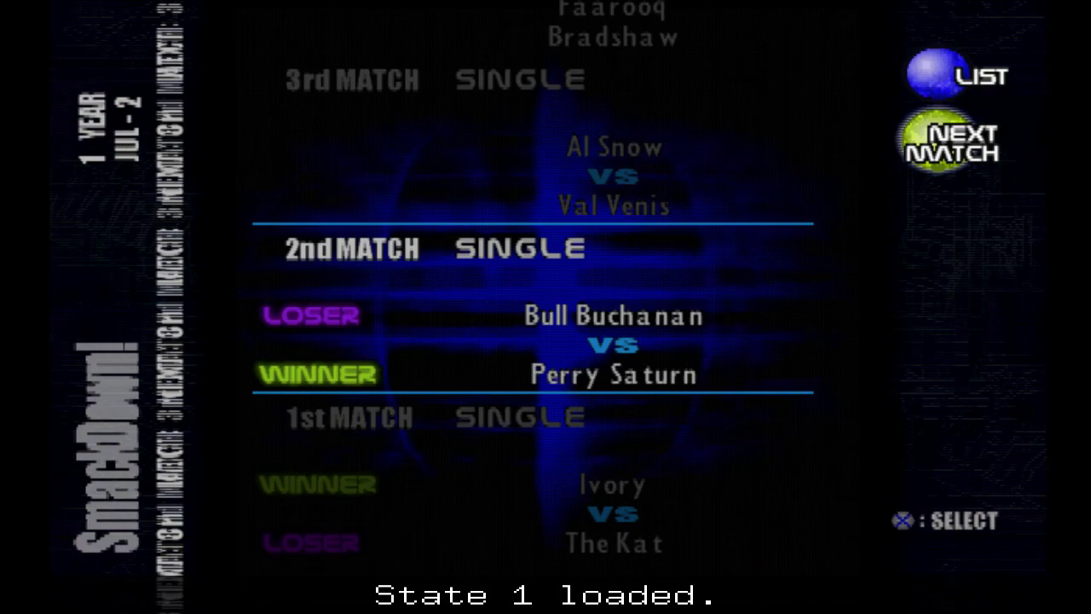